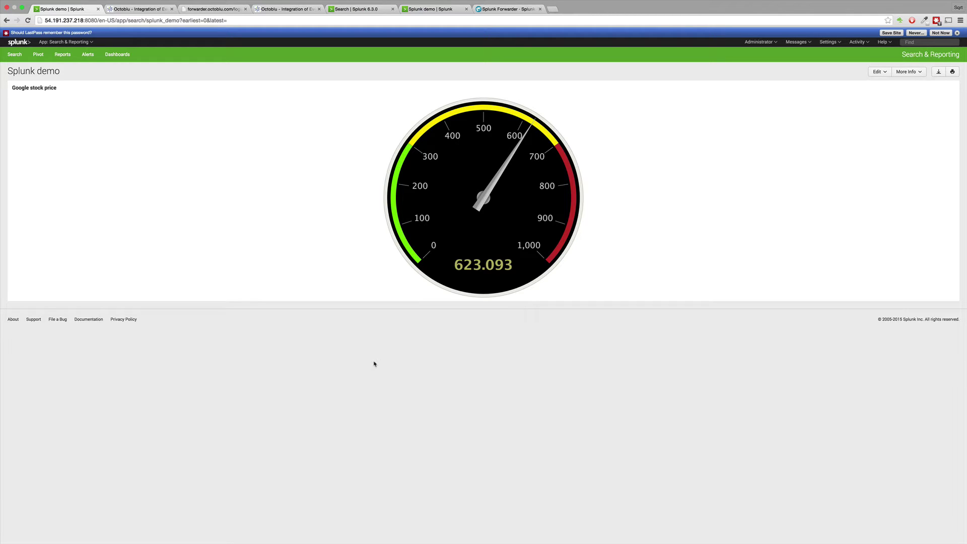
- Switch from the Splunk gauge dashboard to the Octoblu flow wiring Interval into StockPrice
{"action": "key", "text": "ctrl+Tab"}
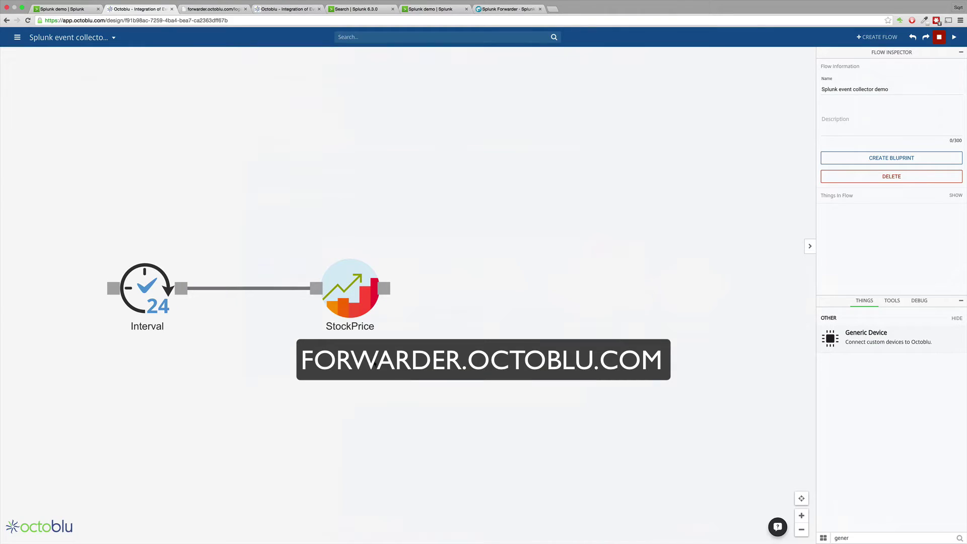
- Sign back in to app.octoblu.com with the EMAIL option, using the account's email and password
{"action": "key", "text": "ctrl+Tab"}
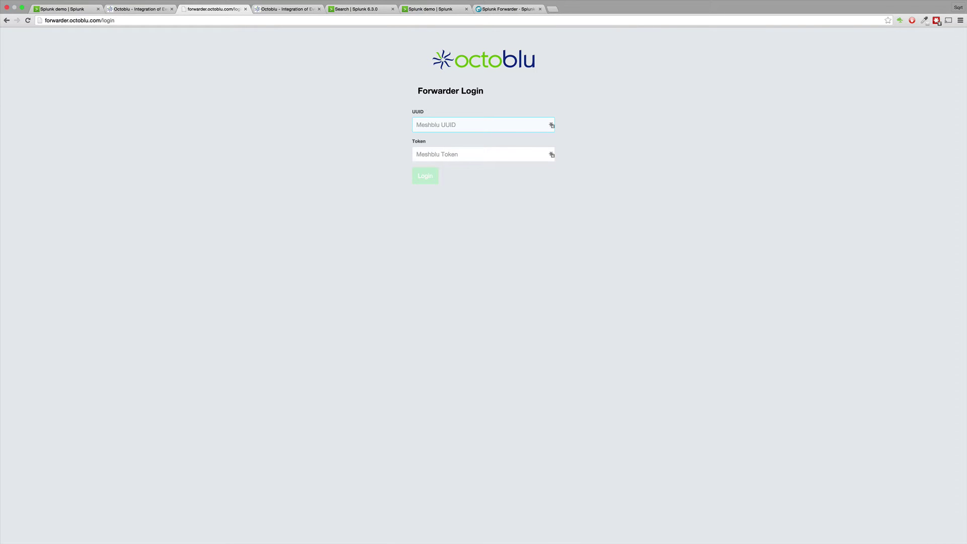
{"action": "key", "text": "Tab"}
{"action": "key", "text": "ctrl+Tab"}
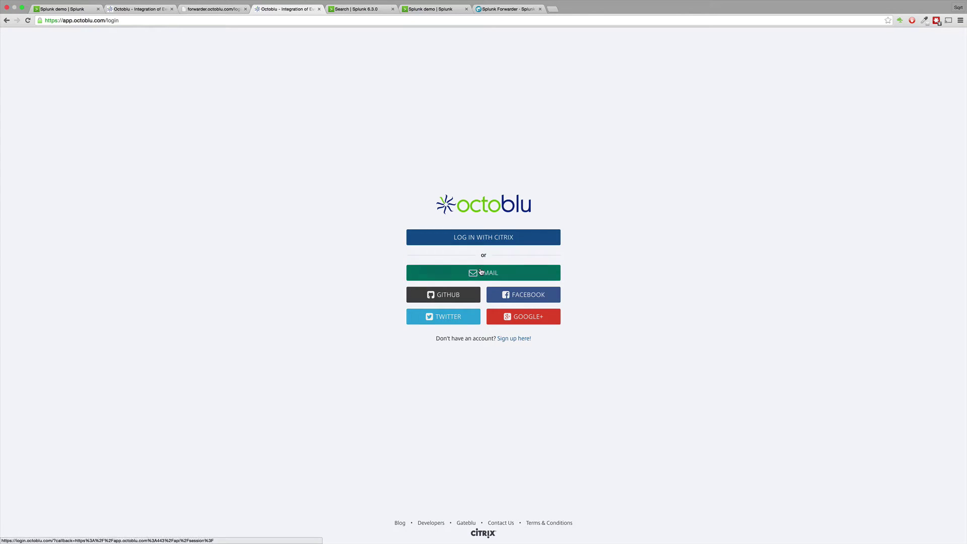
{"action": "left_click", "coordinate": [480, 273]}
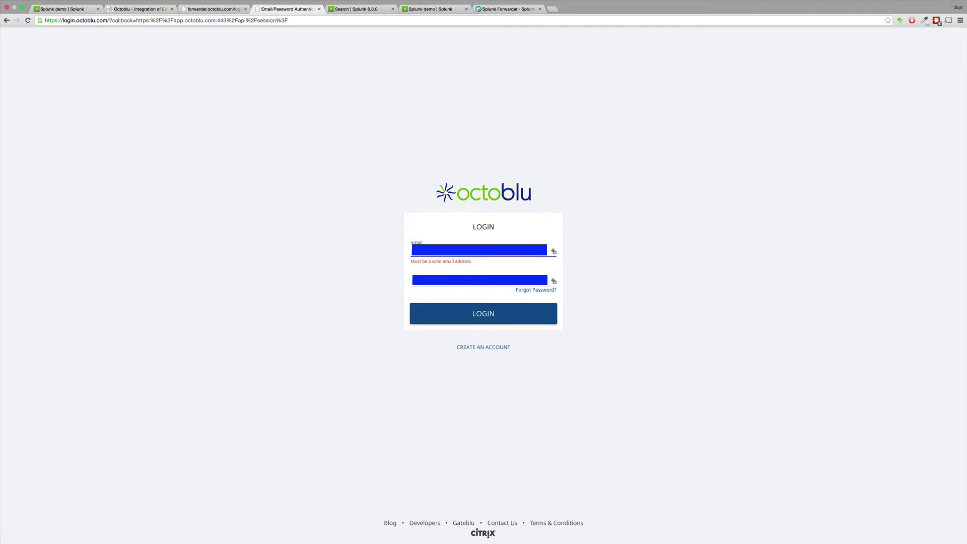
{"action": "left_click", "coordinate": [478, 280]}
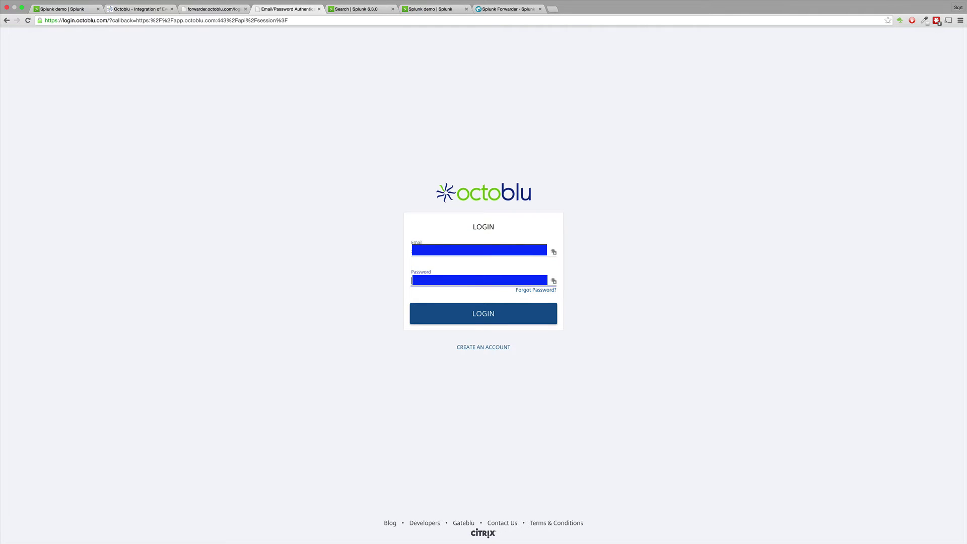
{"action": "key", "text": "Return"}
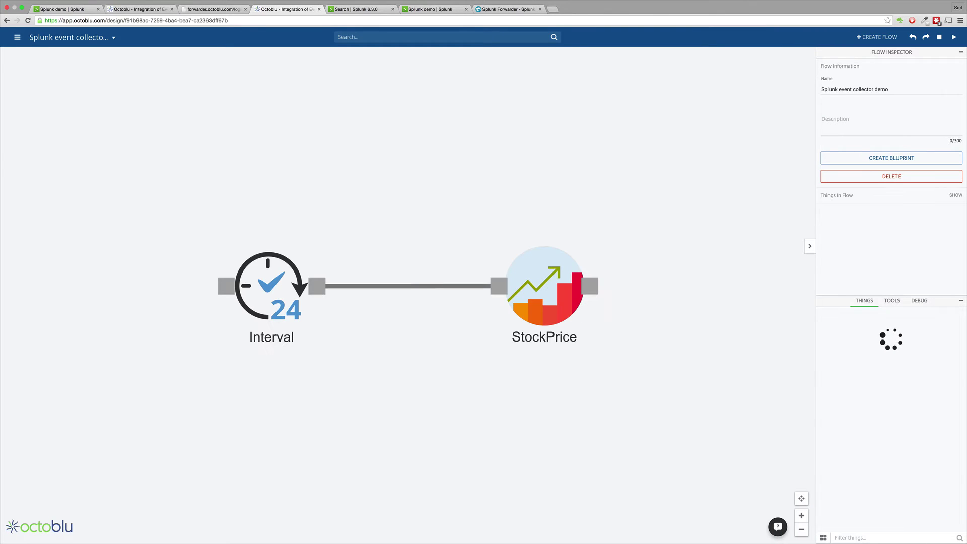
- Copy the account UUID from the Octoblu profile into the forwarder login's UUID field
{"action": "left_click", "coordinate": [17, 37]}
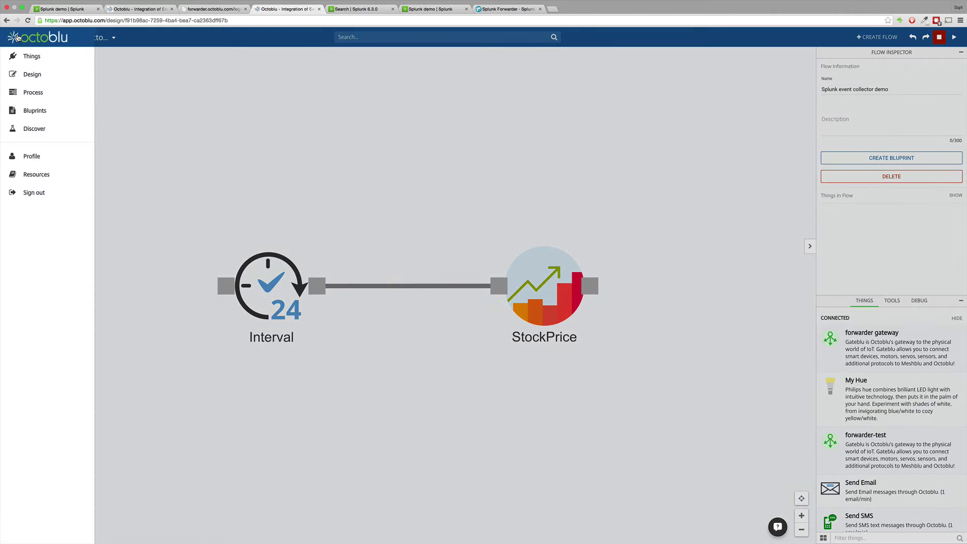
{"action": "left_click", "coordinate": [32, 157]}
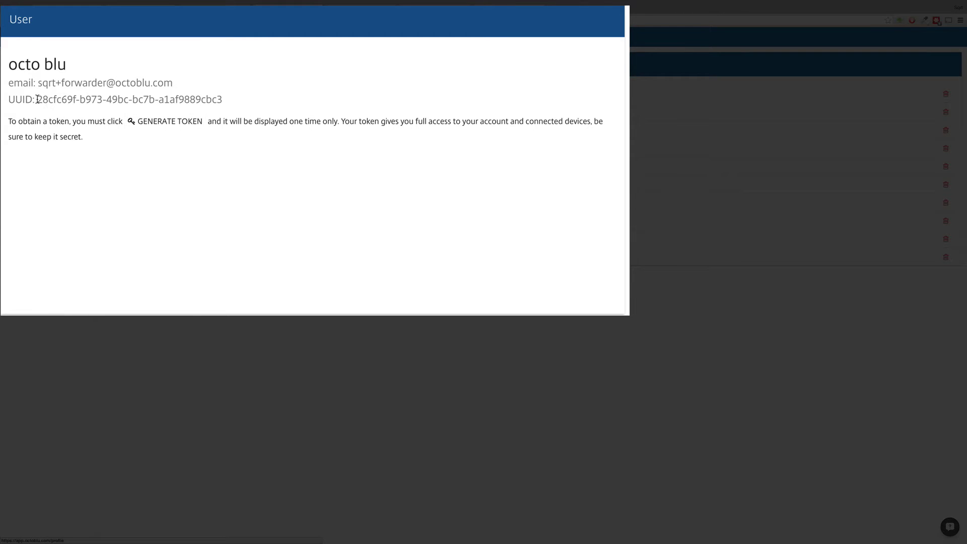
{"action": "left_click_drag", "start_coordinate": [37, 99], "coordinate": [222, 99]}
{"action": "key", "text": "super+c"}
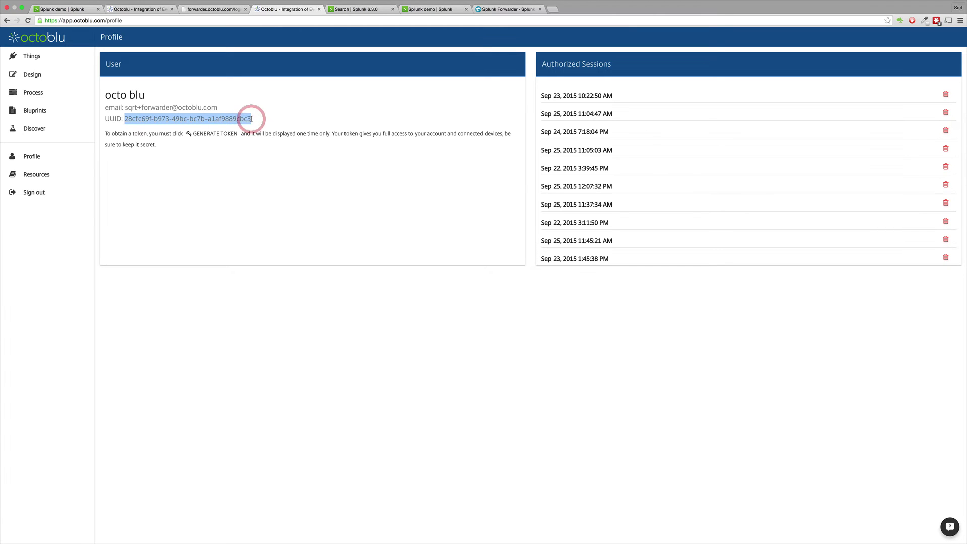
{"action": "key", "text": "super+alt+Left"}
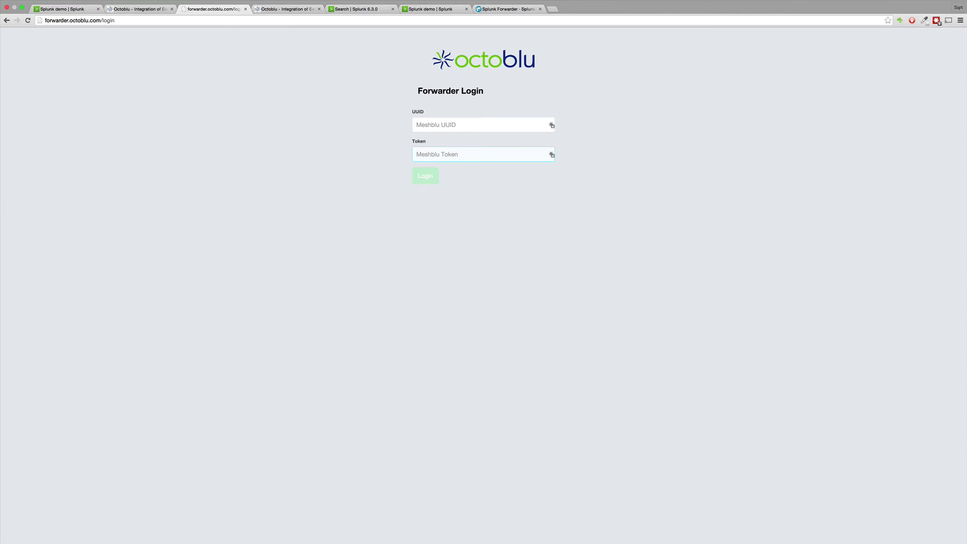
{"action": "left_click", "coordinate": [429, 123]}
{"action": "key", "text": "super+v"}
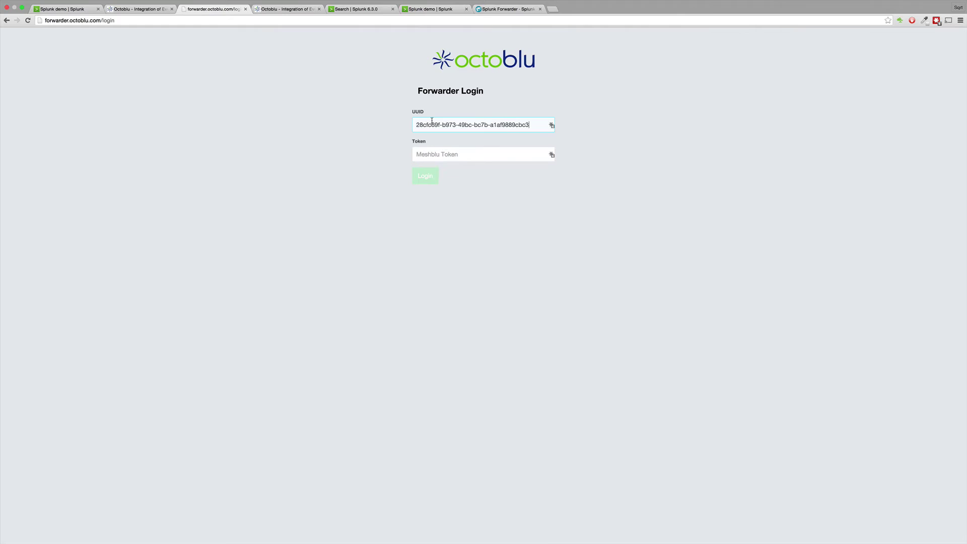
- Generate a new session token, paste it into the forwarder login, and log in
{"action": "key", "text": "super+alt+Right"}
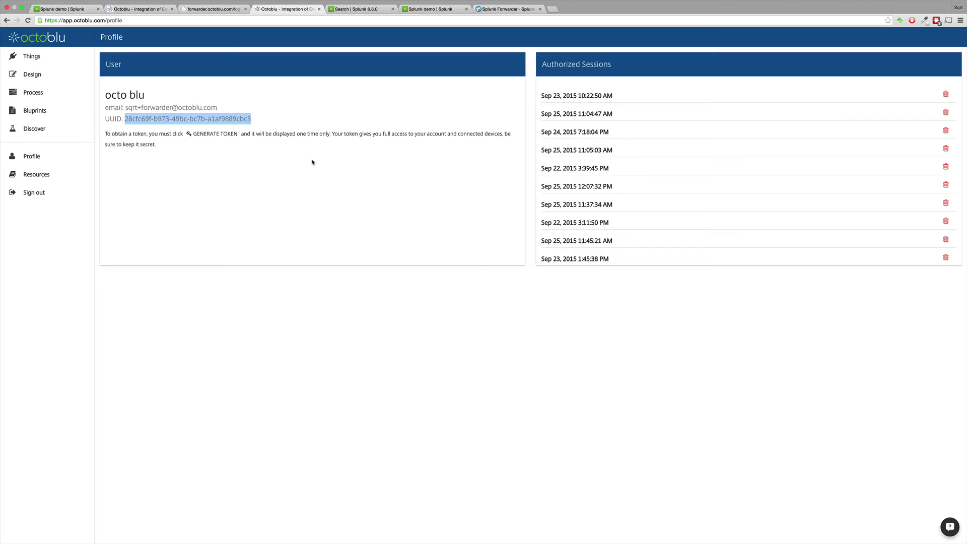
{"action": "left_click", "coordinate": [216, 134]}
{"action": "left_click", "coordinate": [483, 280]}
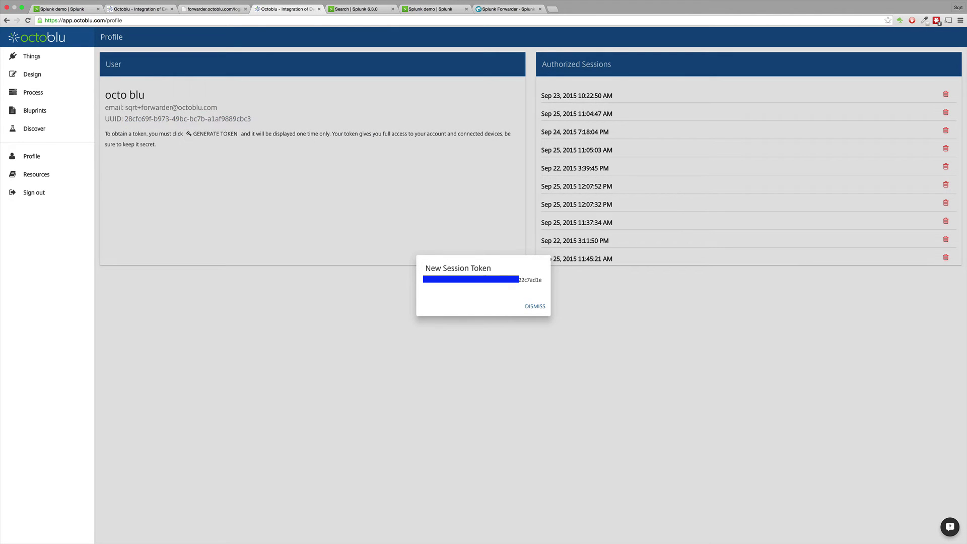
{"action": "left_click", "coordinate": [535, 306]}
{"action": "key", "text": "super+alt+Left"}
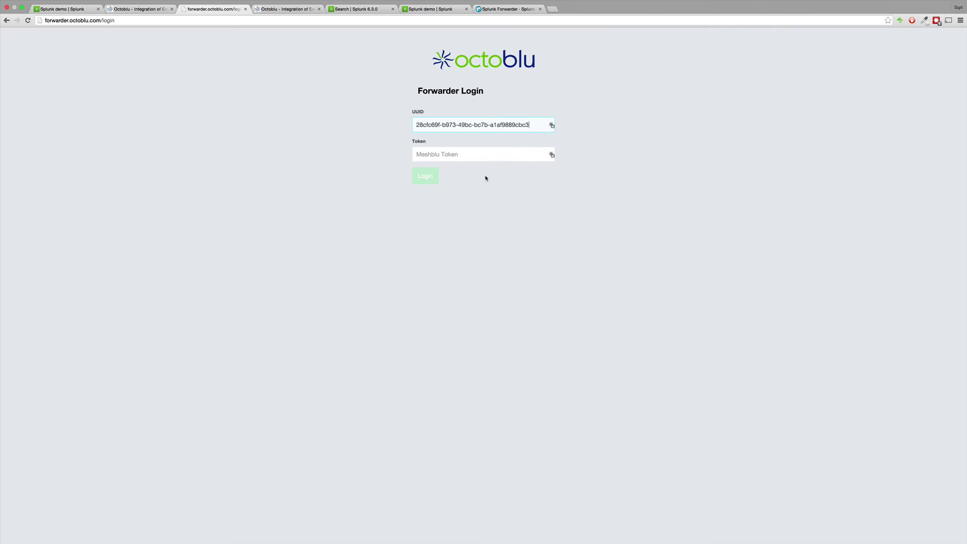
{"action": "left_click", "coordinate": [479, 155]}
{"action": "key", "text": "super+v"}
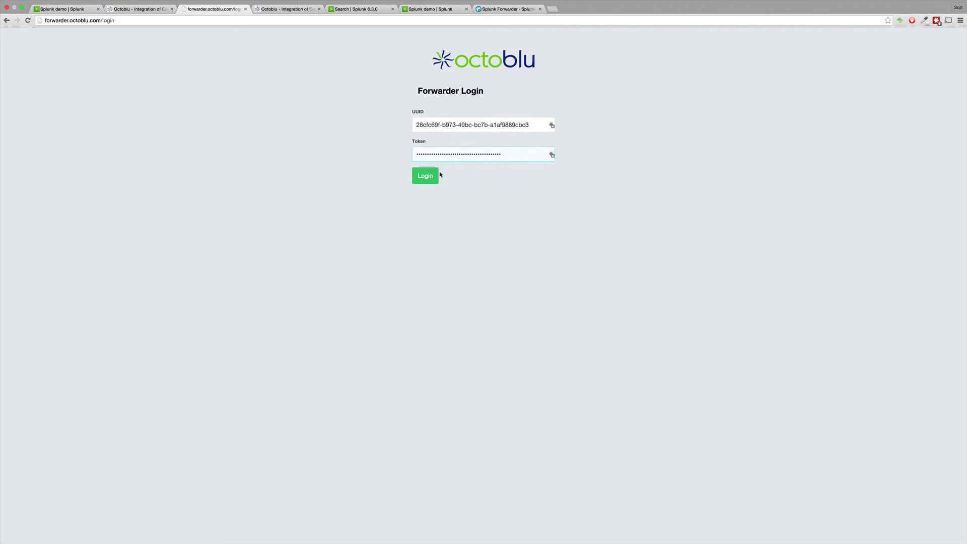
{"action": "left_click", "coordinate": [433, 176]}
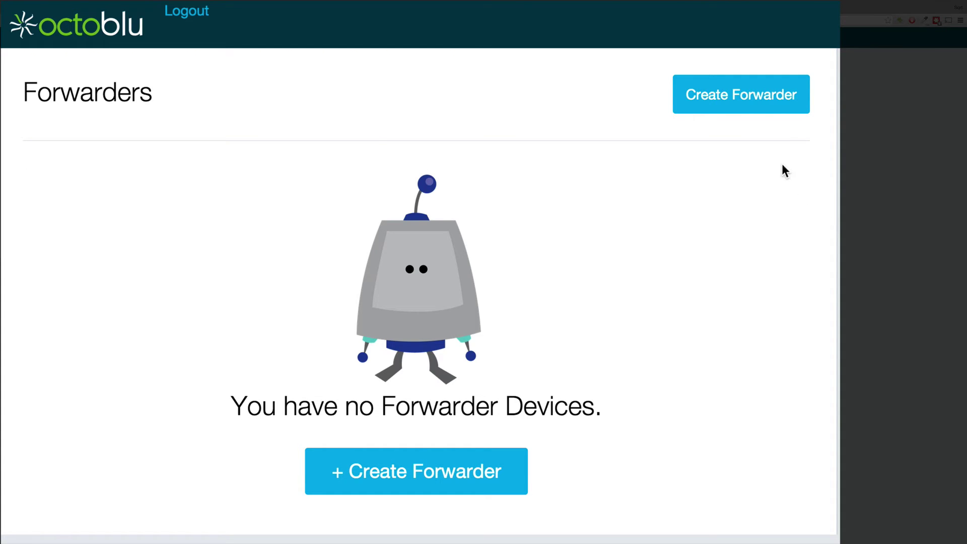
- Start a new forwarder named 'stocks'
{"action": "left_click", "coordinate": [745, 103]}
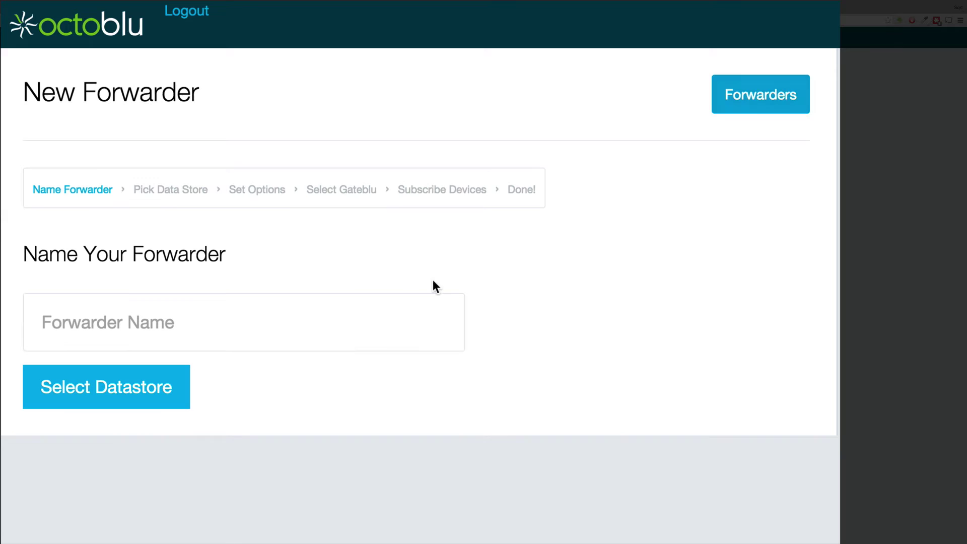
{"action": "left_click", "coordinate": [287, 341]}
{"action": "type", "text": "s"}
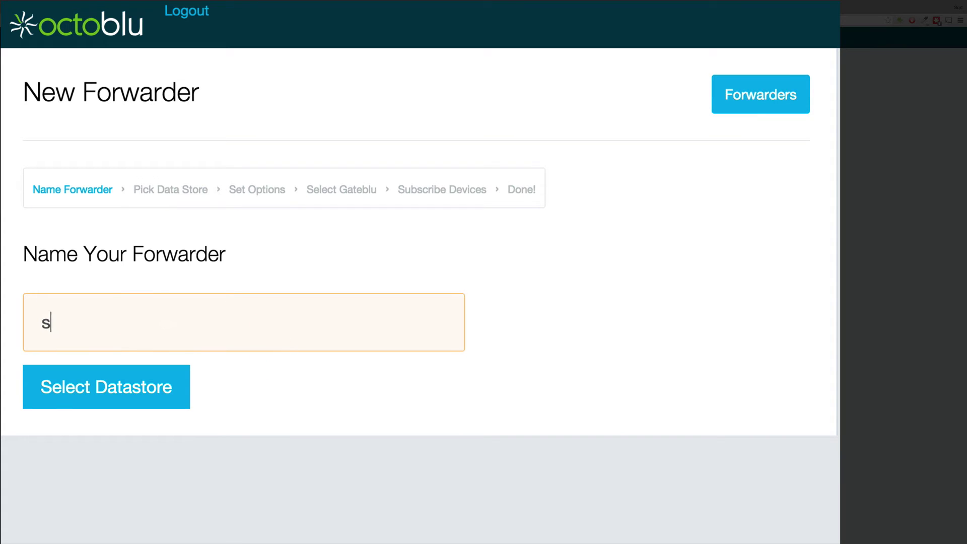
{"action": "type", "text": "tocks"}
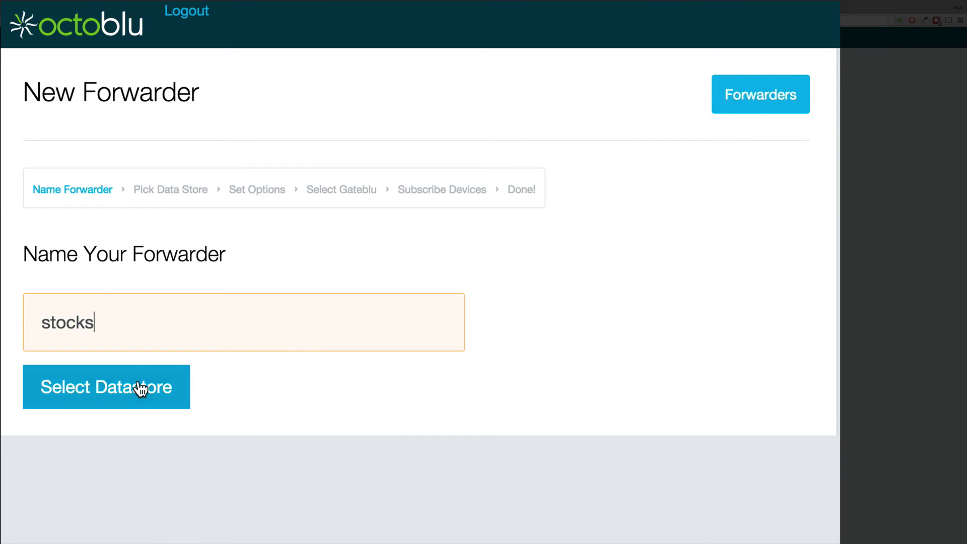
{"action": "left_click", "coordinate": [140, 389]}
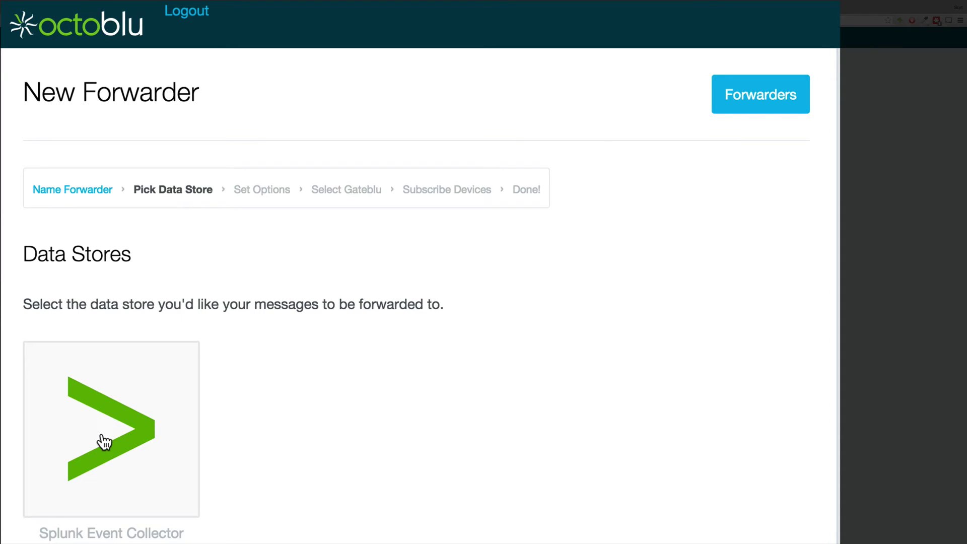
- Choose Splunk Event Collector, filling in the collector token and the :8088/services/collector/event URL
{"action": "left_click", "coordinate": [105, 441]}
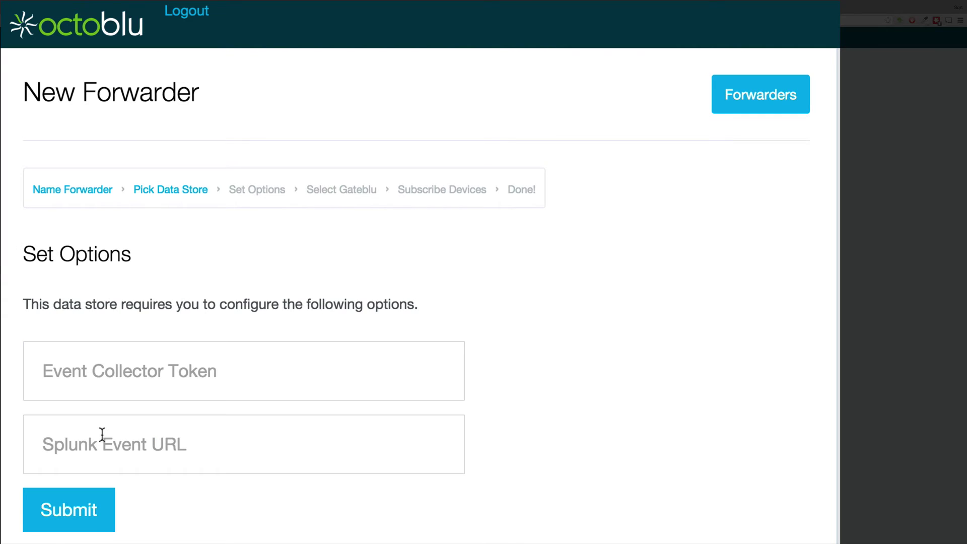
{"action": "left_click", "coordinate": [95, 375]}
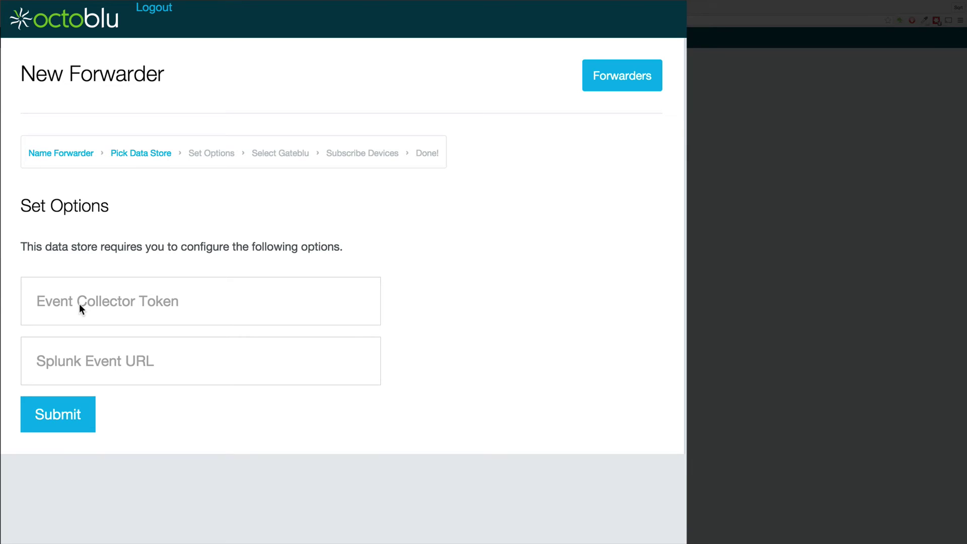
{"action": "left_click", "coordinate": [79, 304]}
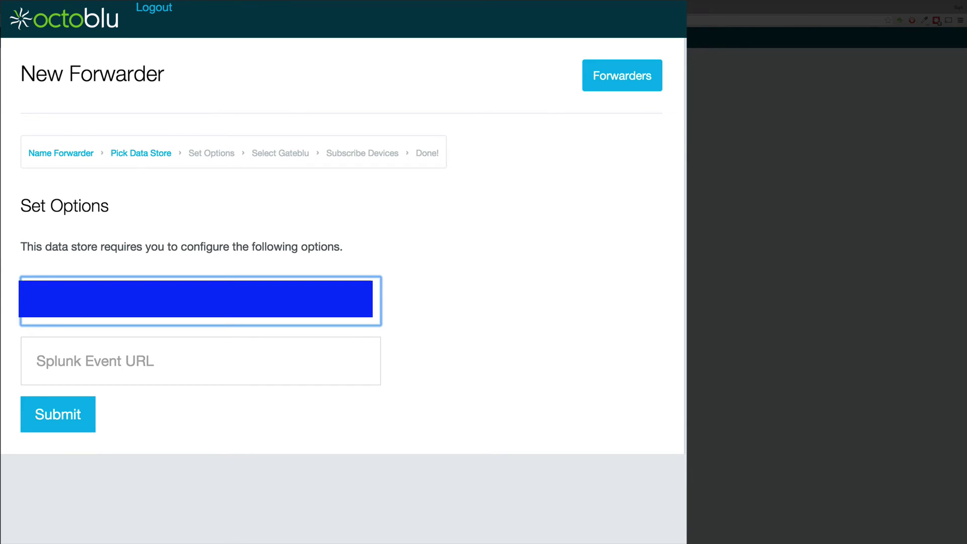
{"action": "left_click", "coordinate": [36, 361]}
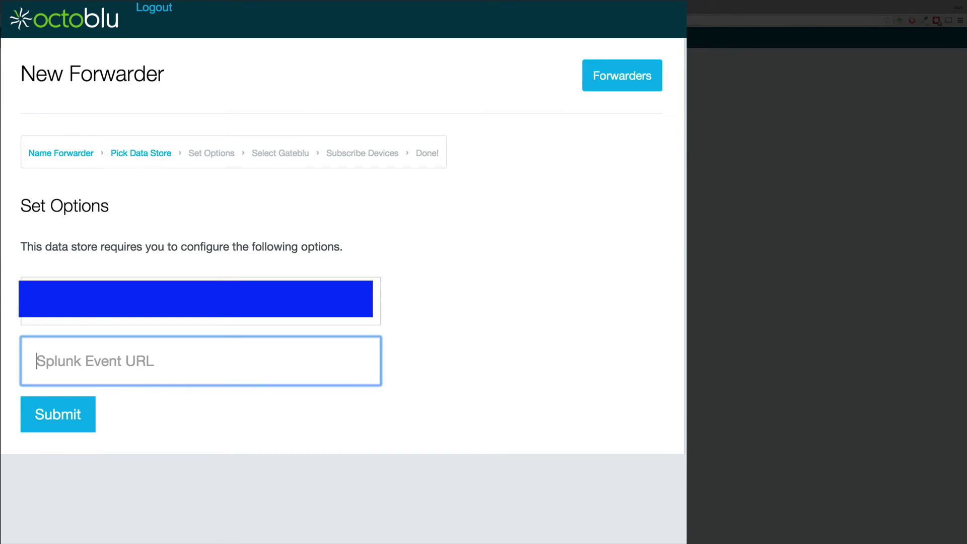
{"action": "key", "text": "super+Tab"}
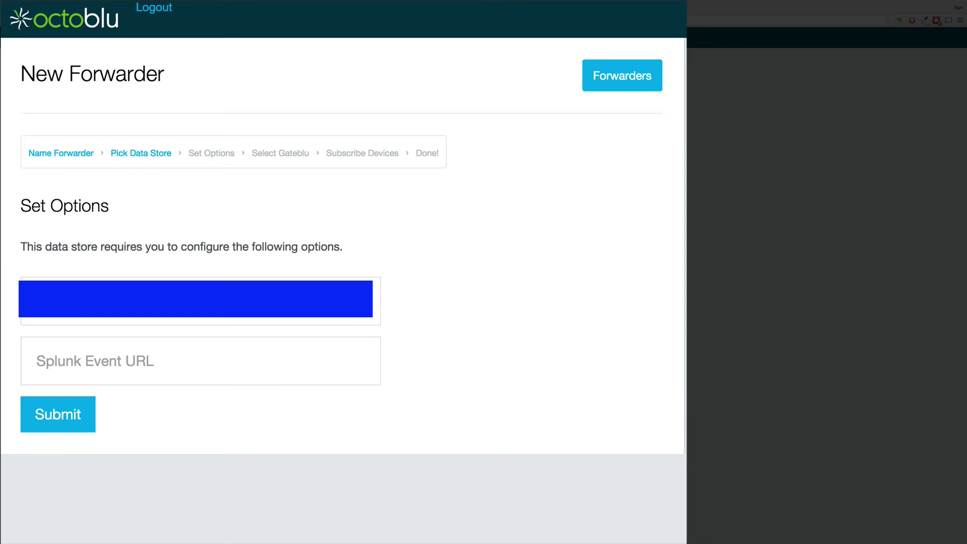
{"action": "key", "text": "super+Tab"}
{"action": "key", "text": "super+v"}
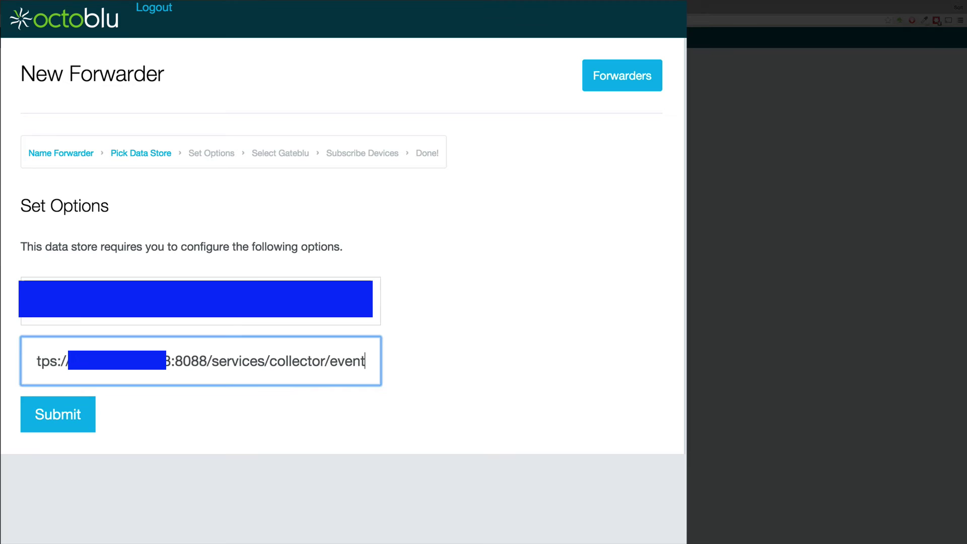
- Submit the options, run 'stocks' on the forwarder gateway, and register it subscribed to the demo flow
{"action": "left_click", "coordinate": [56, 413]}
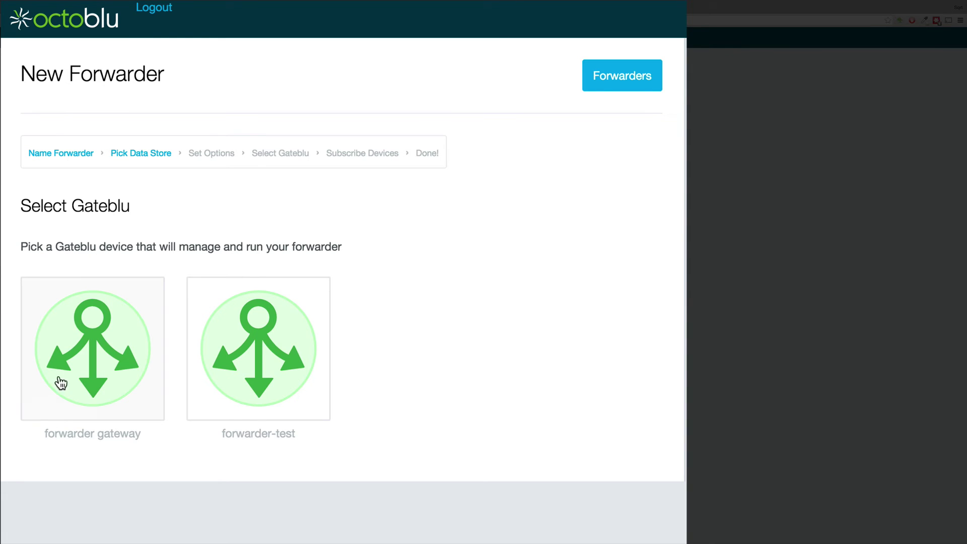
{"action": "left_click", "coordinate": [70, 349]}
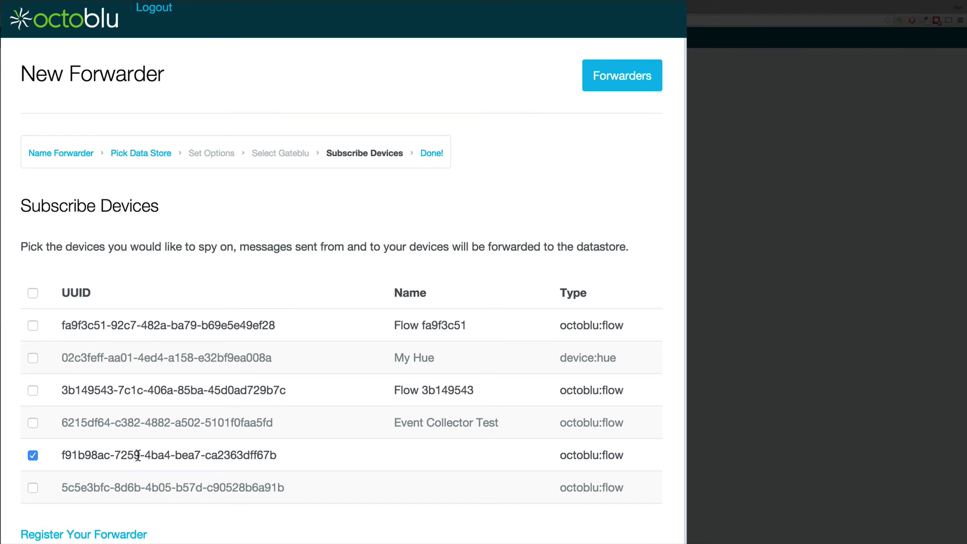
{"action": "left_click", "coordinate": [99, 535]}
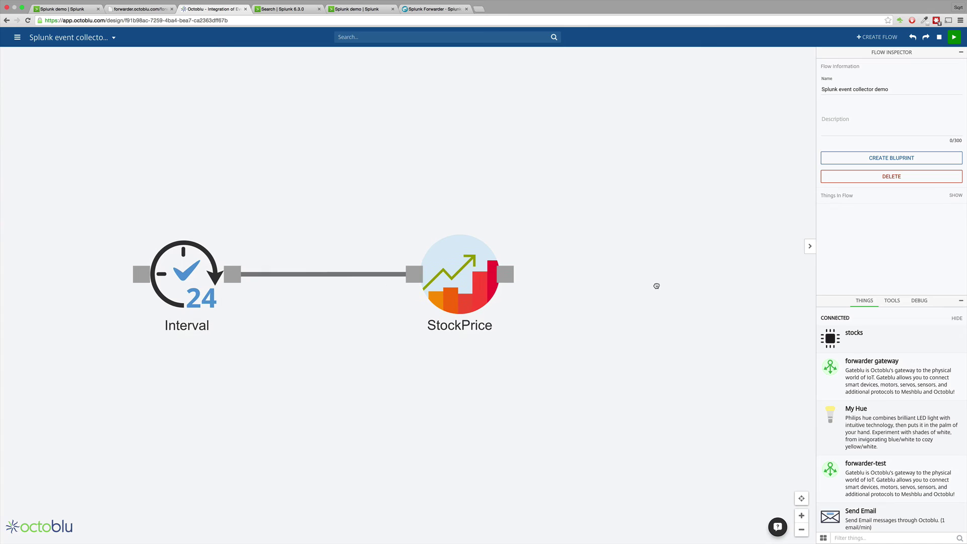
- Add the stocks node with Use Incoming Message on, wire StockPrice into it, then return to Splunk
{"action": "left_click_drag", "start_coordinate": [882, 344], "coordinate": [660, 256]}
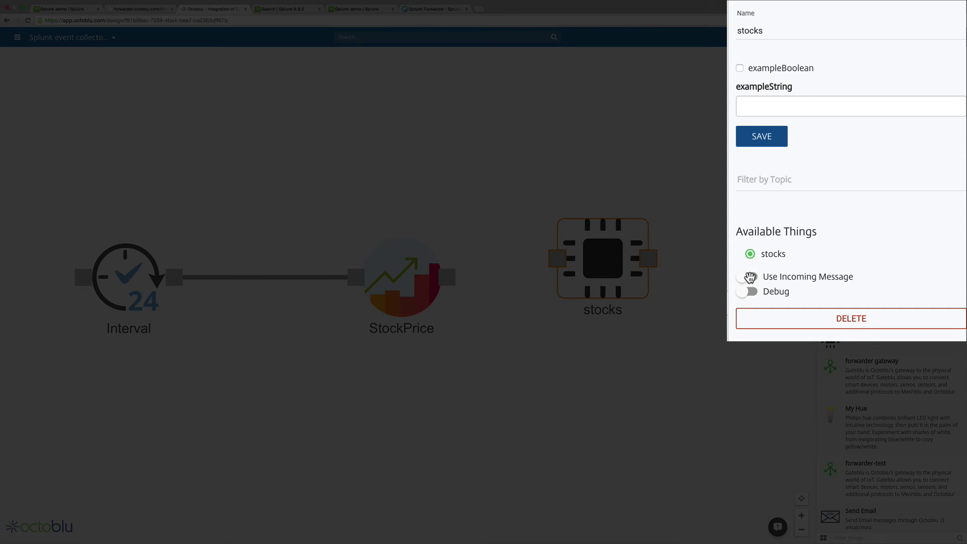
{"action": "left_click", "coordinate": [830, 230]}
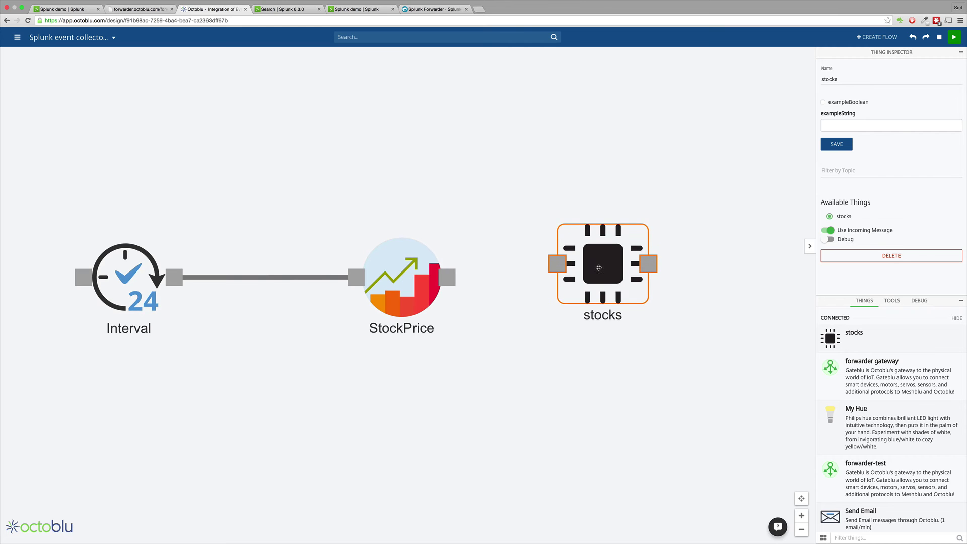
{"action": "left_click_drag", "start_coordinate": [549, 259], "coordinate": [529, 276]}
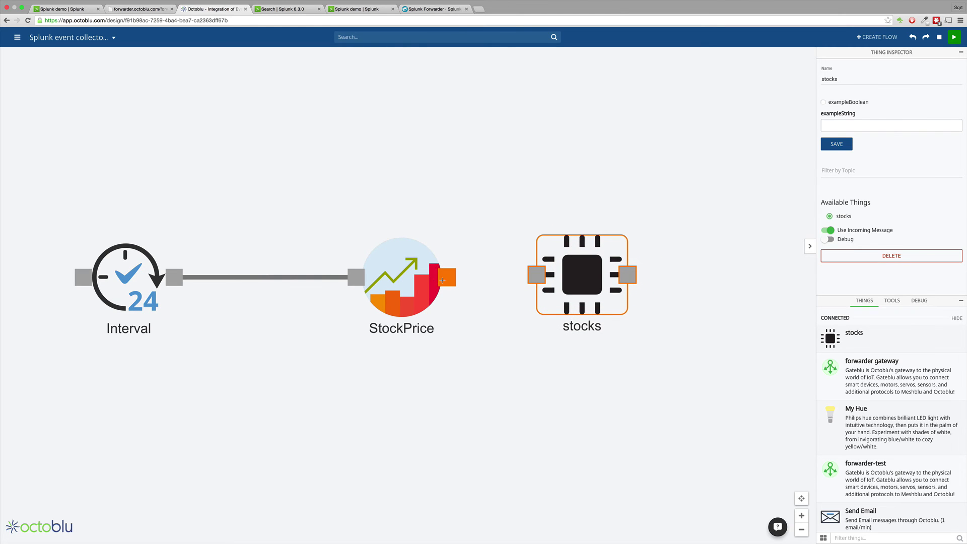
{"action": "left_click_drag", "start_coordinate": [446, 278], "coordinate": [563, 281]}
{"action": "left_click_drag", "start_coordinate": [264, 59], "coordinate": [307, 60]}
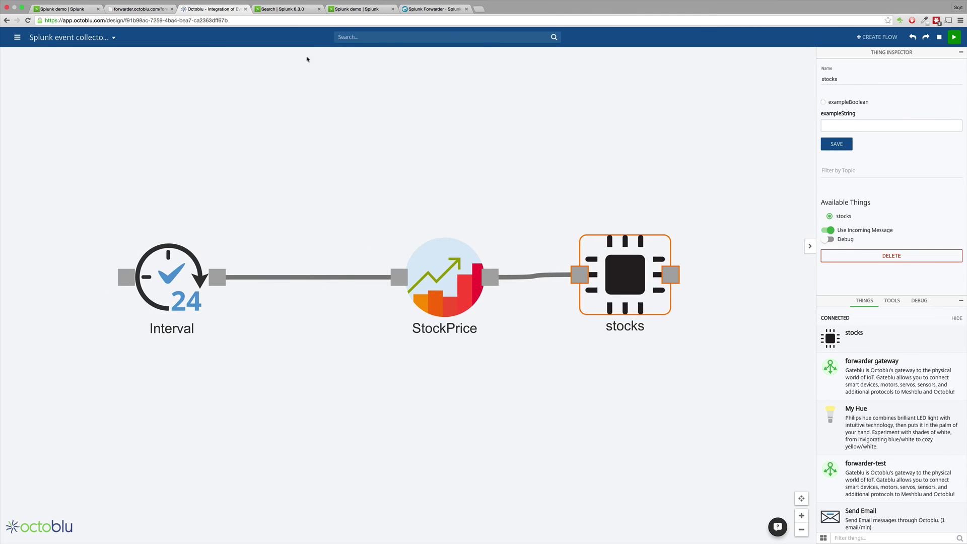
{"action": "left_click", "coordinate": [283, 9]}
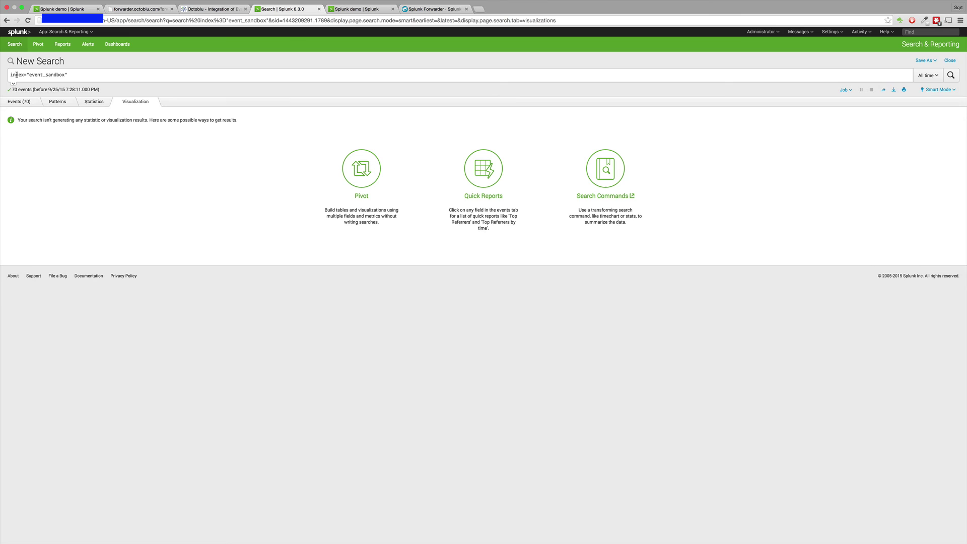
- Search event_sandbox for (payload)(price) over the last 15 minutes, then view the Splunk Forwarder tutorial
{"action": "left_click", "coordinate": [103, 70]}
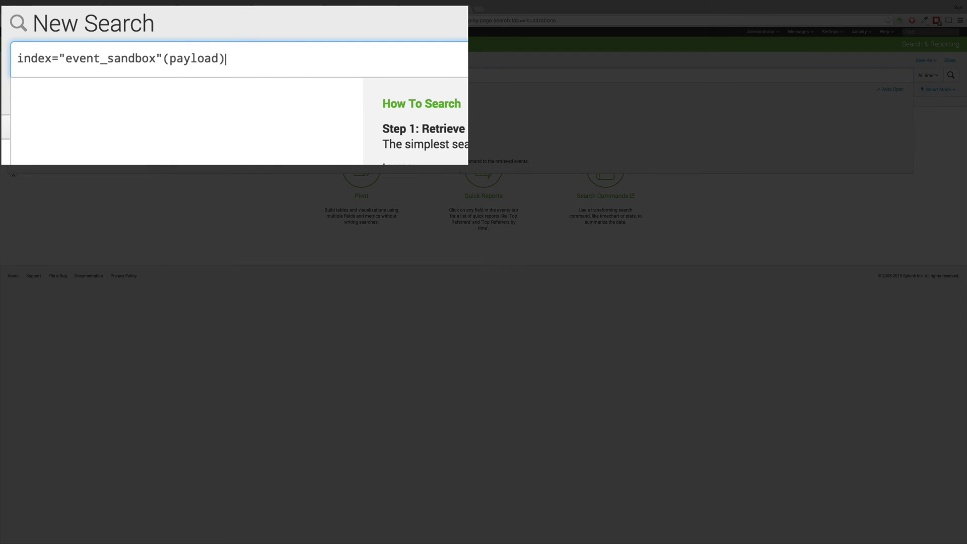
{"action": "type", "text": "(price)"}
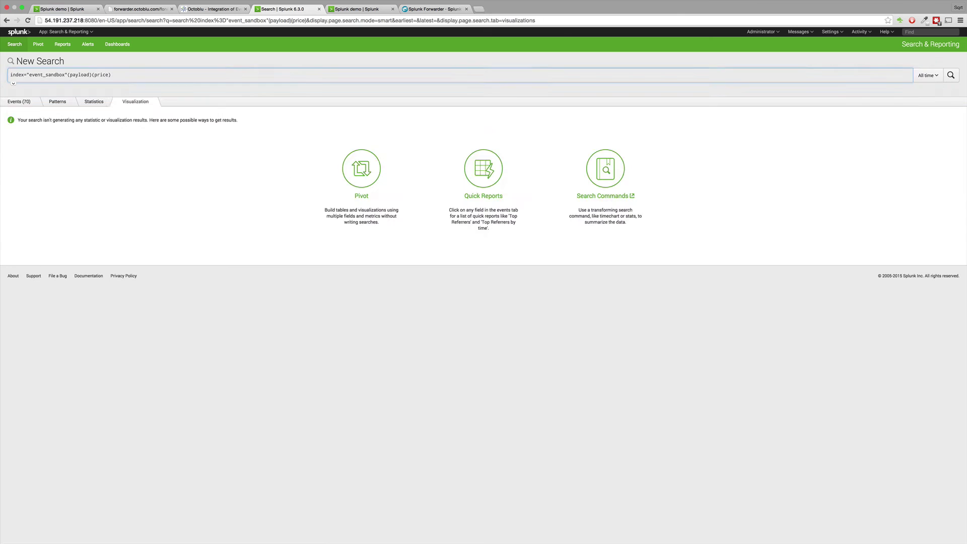
{"action": "left_click", "coordinate": [915, 75]}
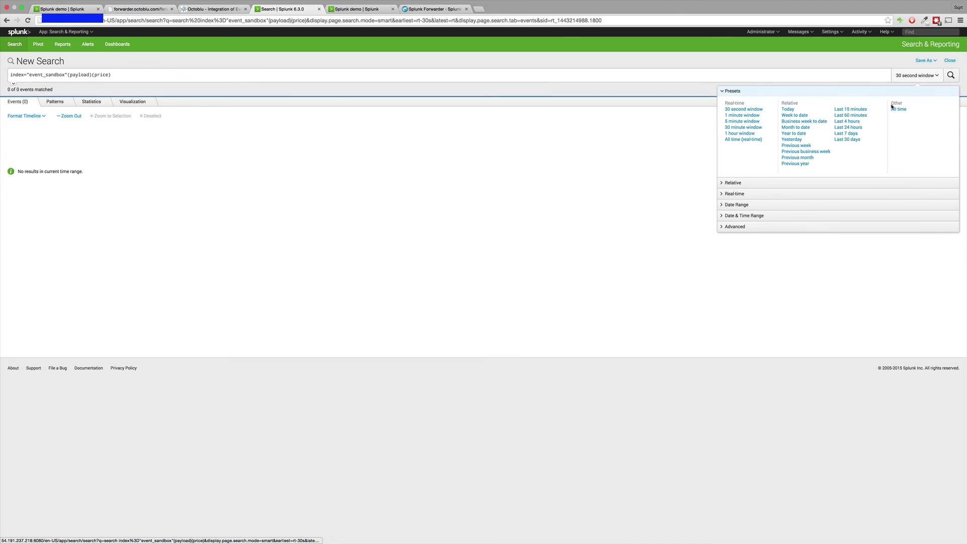
{"action": "left_click", "coordinate": [849, 108]}
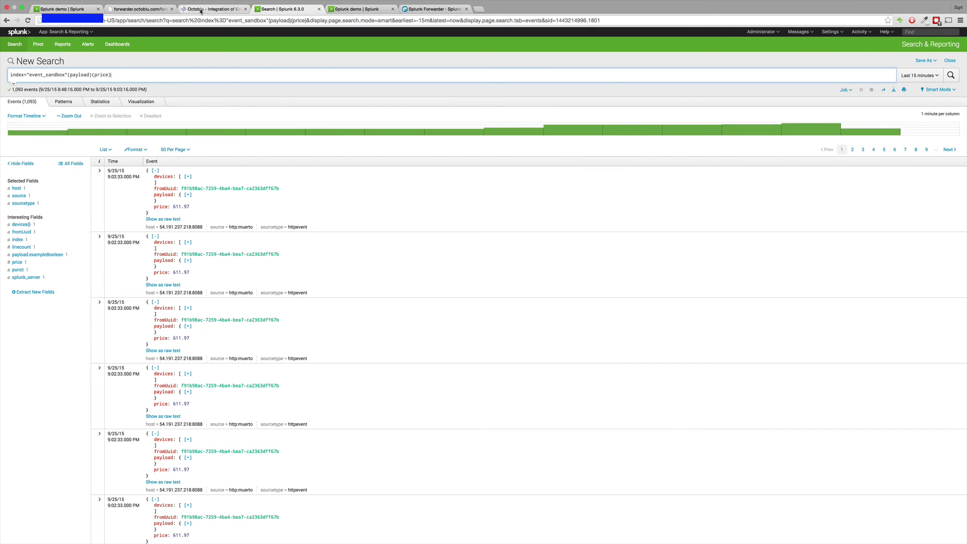
{"action": "left_click", "coordinate": [202, 9]}
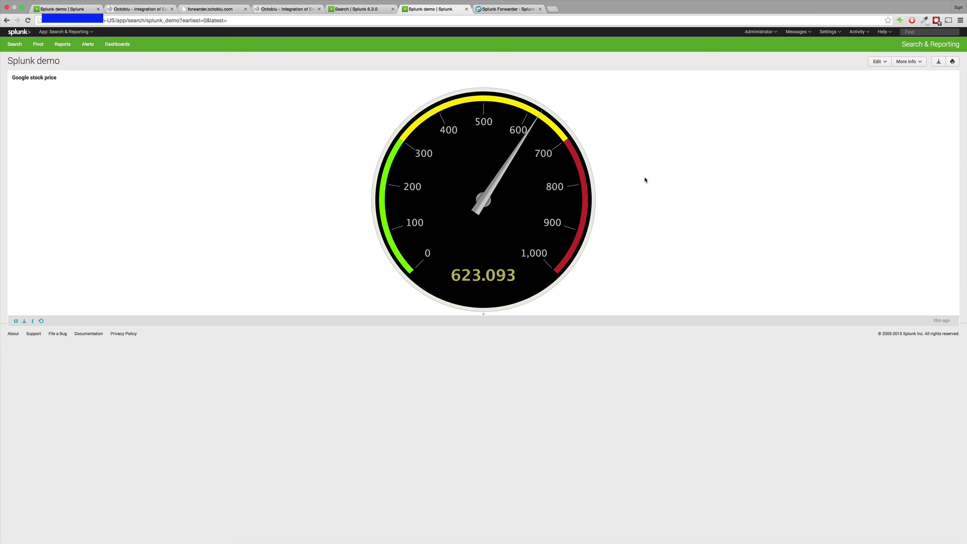
{"action": "left_click", "coordinate": [505, 10]}
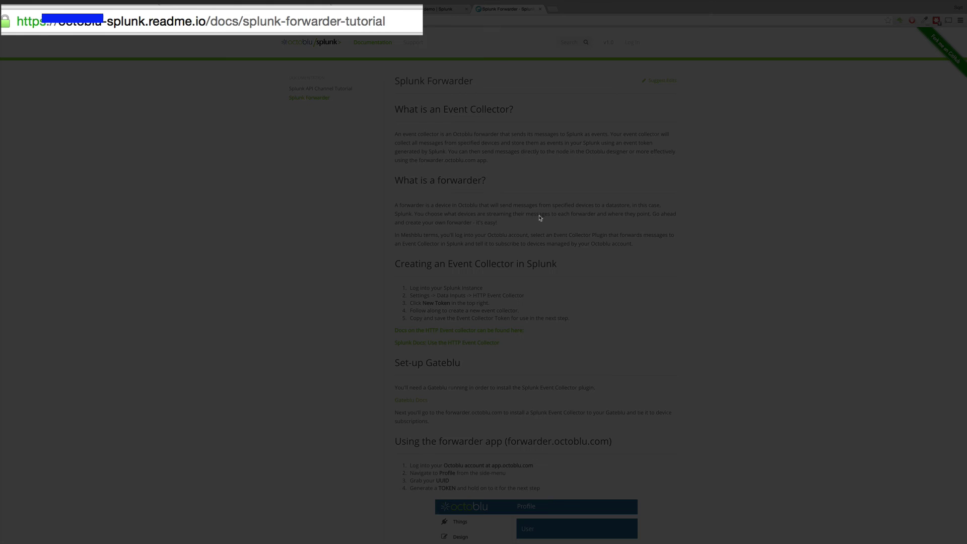